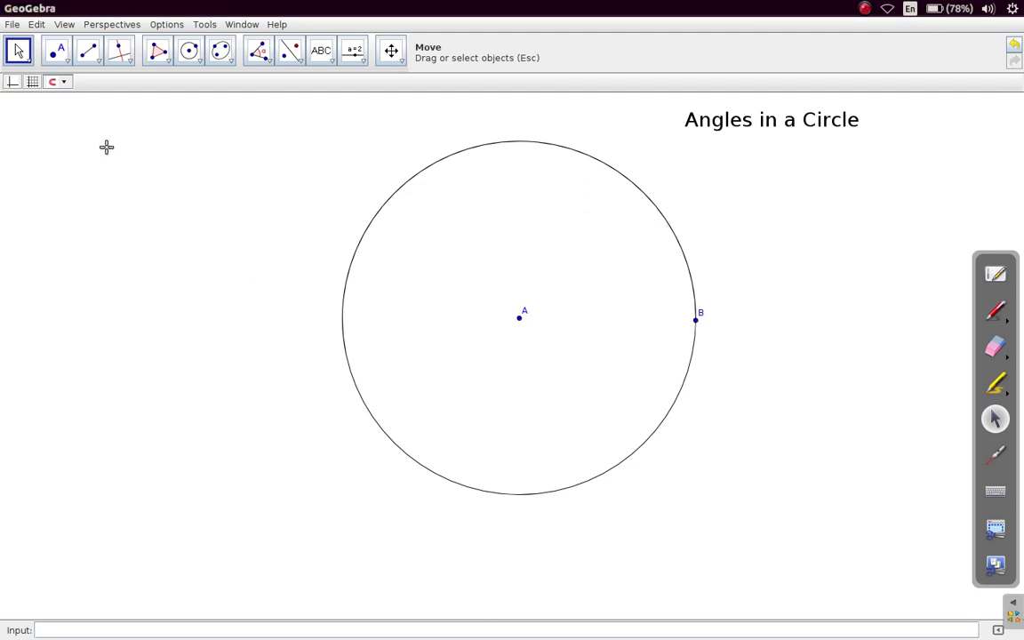
Step: Draw radii AC and AD from centre A to new circle points C and D
{"action": "left_click", "coordinate": [88, 52]}
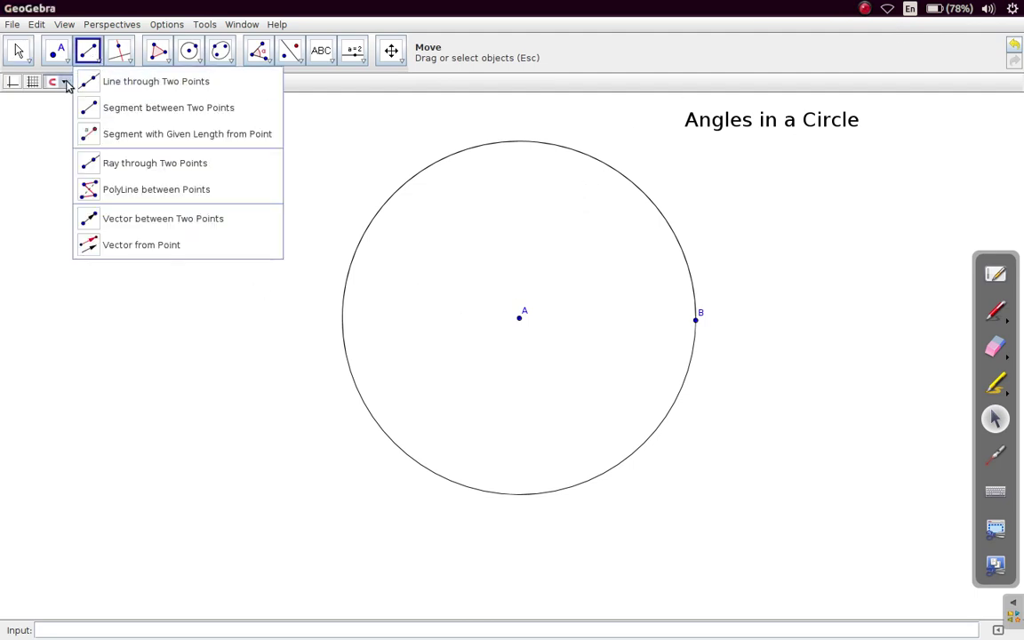
{"action": "left_click", "coordinate": [93, 111]}
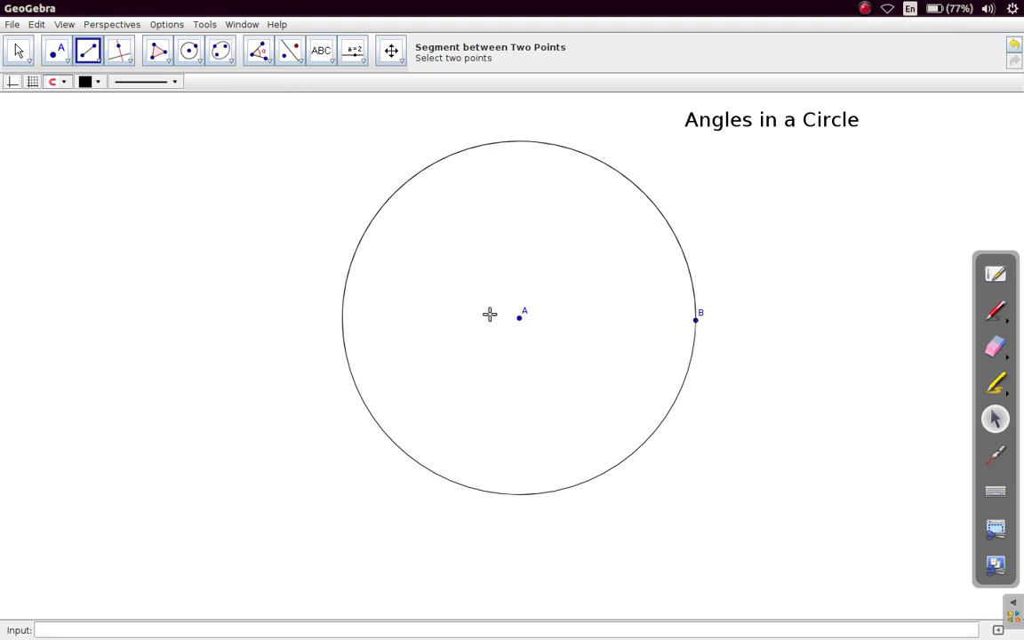
{"action": "left_click", "coordinate": [515, 325]}
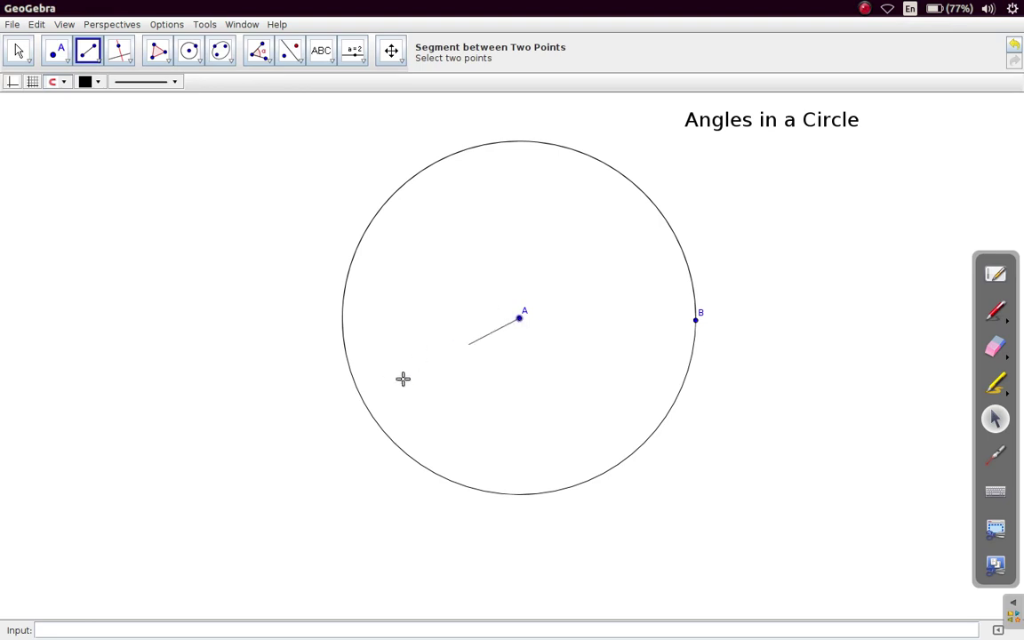
{"action": "left_click", "coordinate": [376, 419]}
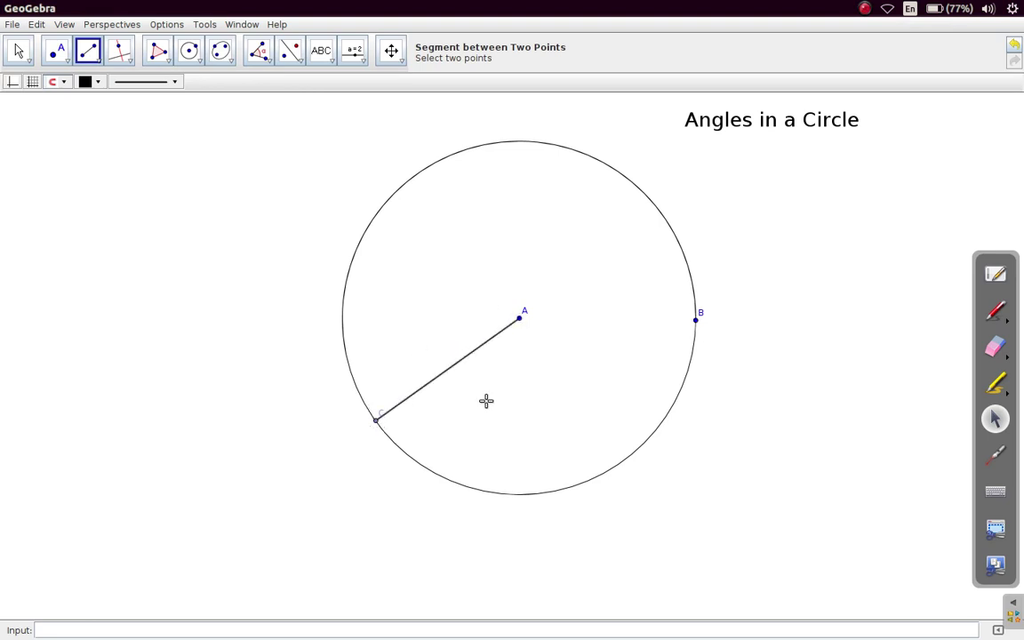
{"action": "left_click", "coordinate": [521, 321]}
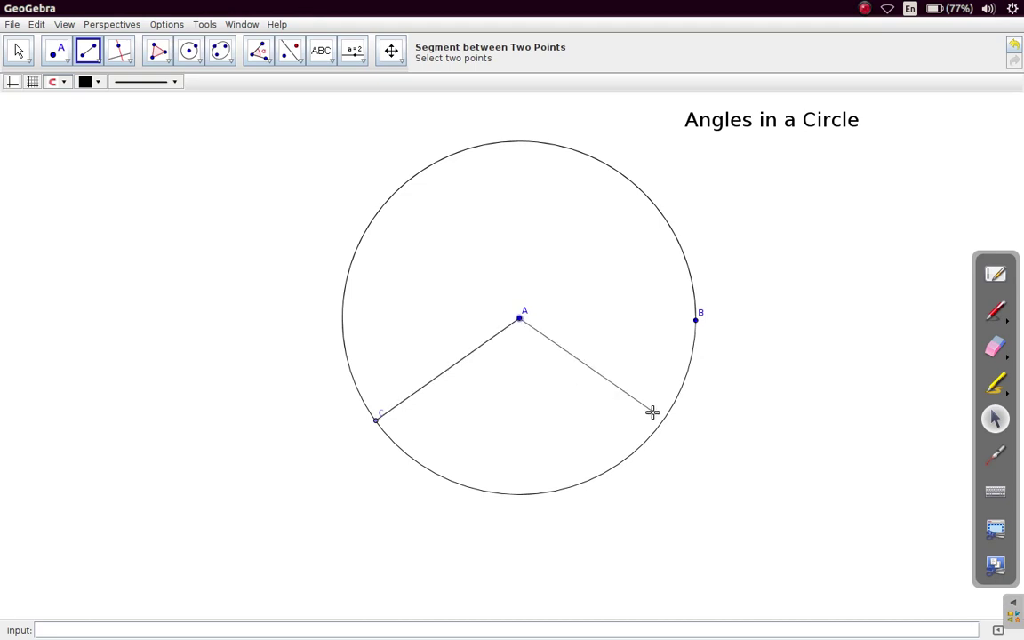
{"action": "left_click", "coordinate": [646, 442]}
Step: Draw chords CE and DE to a new point E at the circle's top
{"action": "left_click", "coordinate": [376, 420]}
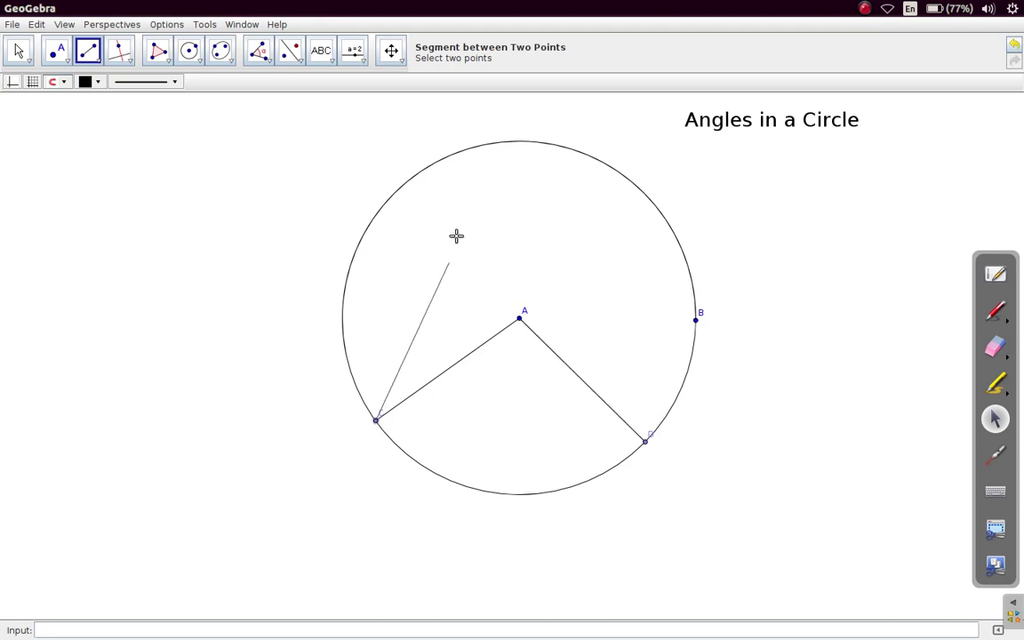
{"action": "left_click", "coordinate": [504, 143]}
{"action": "left_click", "coordinate": [646, 442]}
{"action": "left_click", "coordinate": [506, 144]}
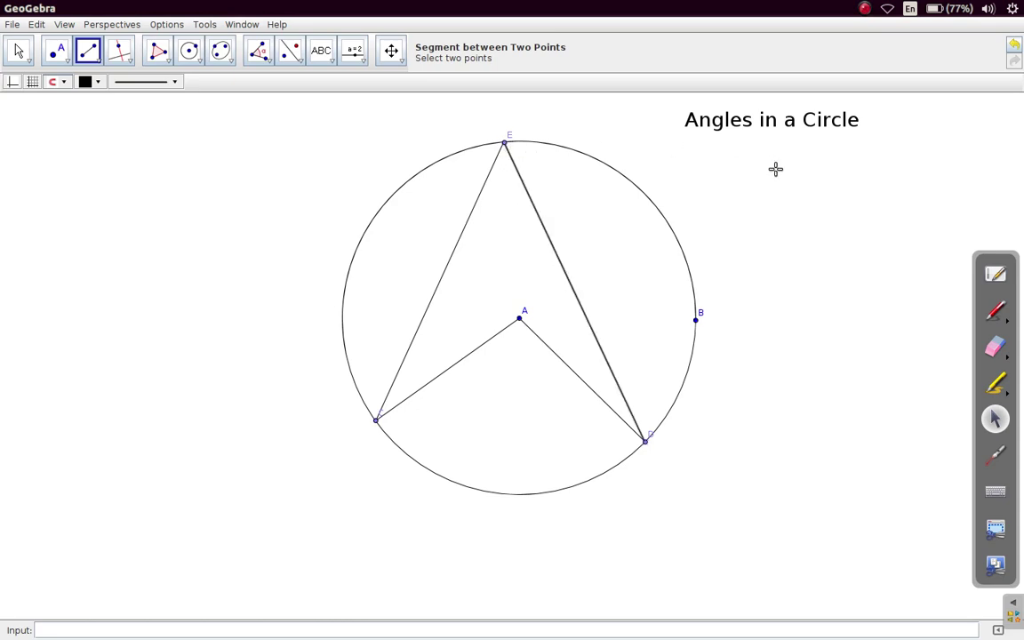
{"action": "left_click", "coordinate": [20, 51]}
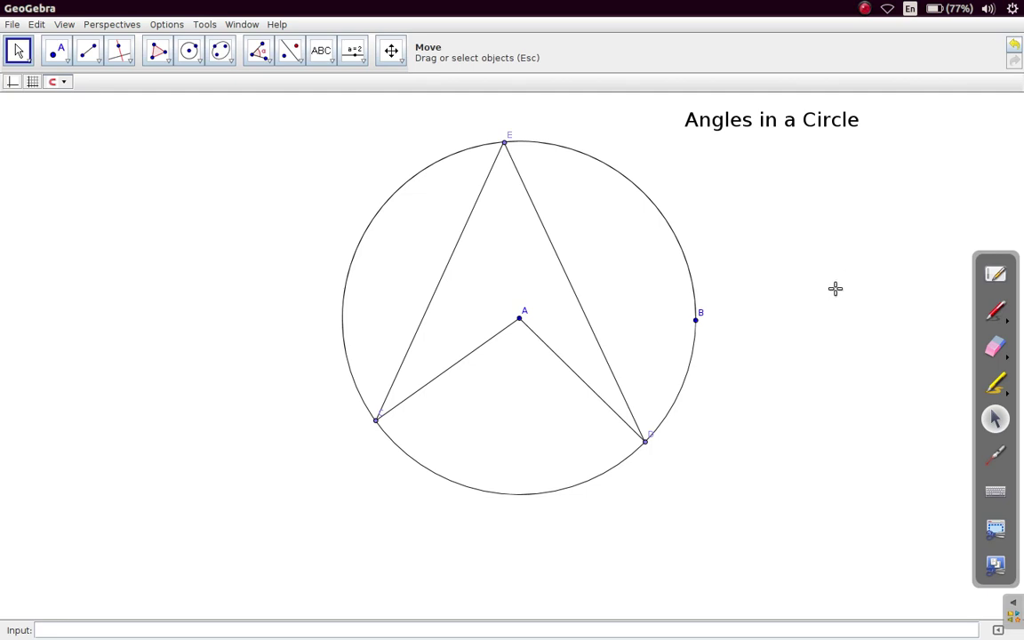
Step: Take the OpenBoard pen to ink an arc marking the inscribed angle at E
{"action": "left_click", "coordinate": [996, 311]}
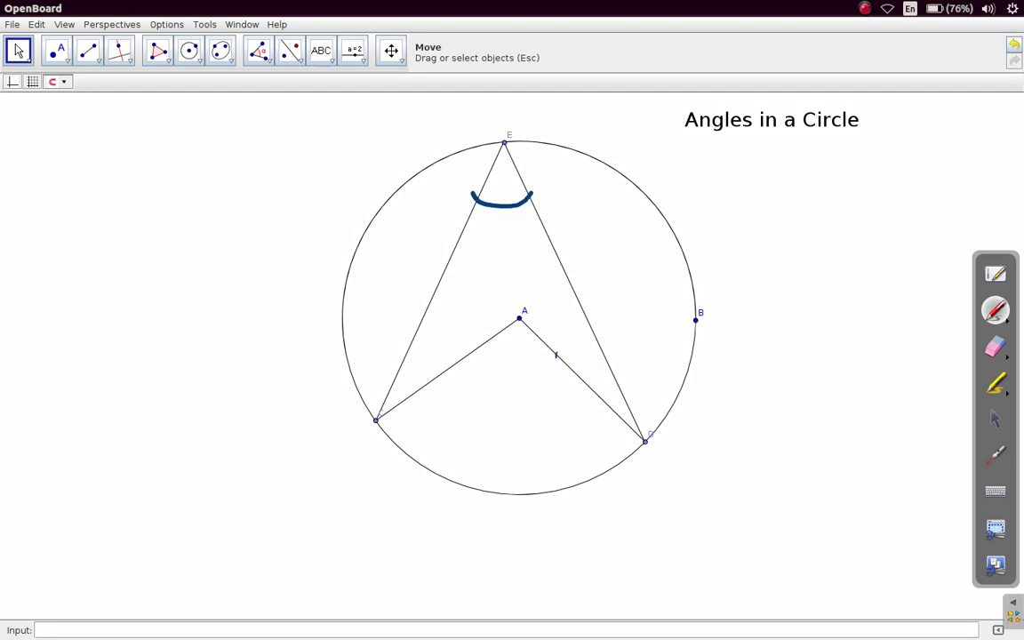
Step: Ink an arc at centre A labelled 2x, with x marking the angle at E
{"action": "left_click_drag", "start_coordinate": [552, 365], "coordinate": [507, 375]}
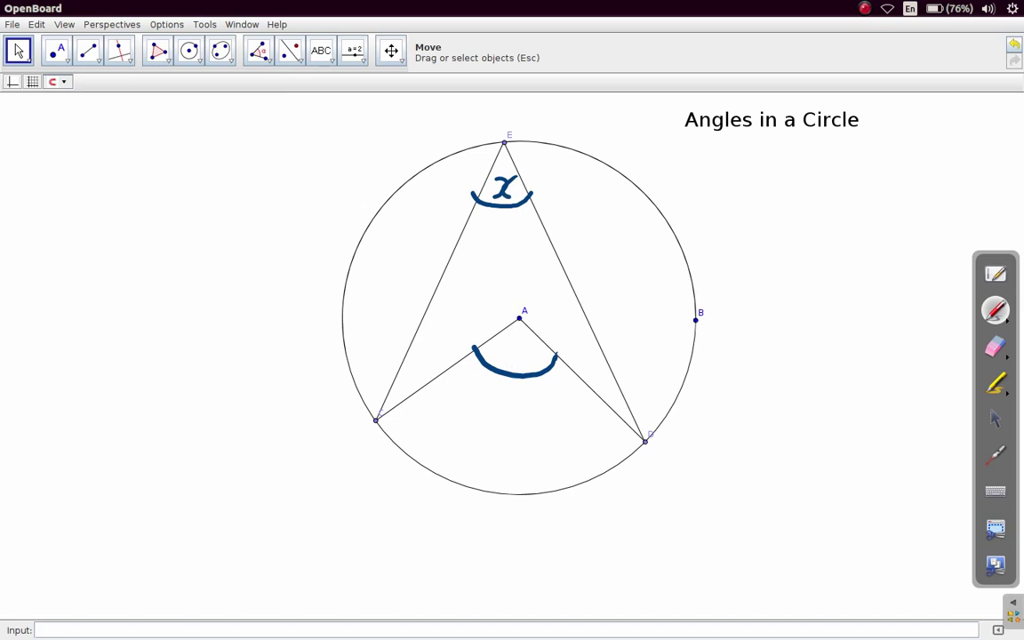
{"action": "left_click_drag", "start_coordinate": [518, 340], "coordinate": [530, 360]}
{"action": "left_click_drag", "start_coordinate": [533, 338], "coordinate": [519, 361]}
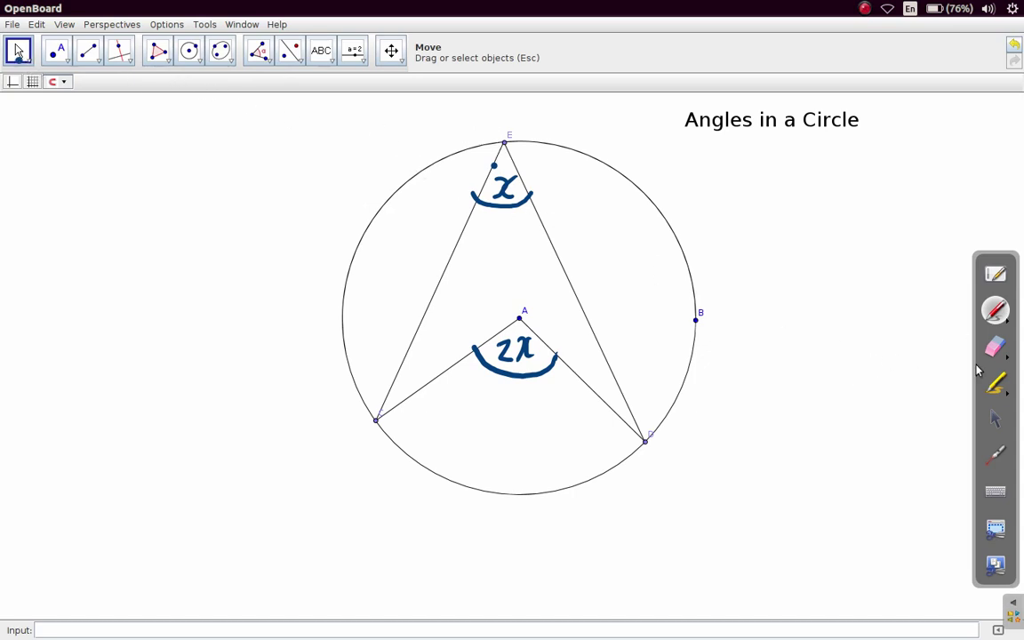
{"action": "left_click", "coordinate": [994, 421]}
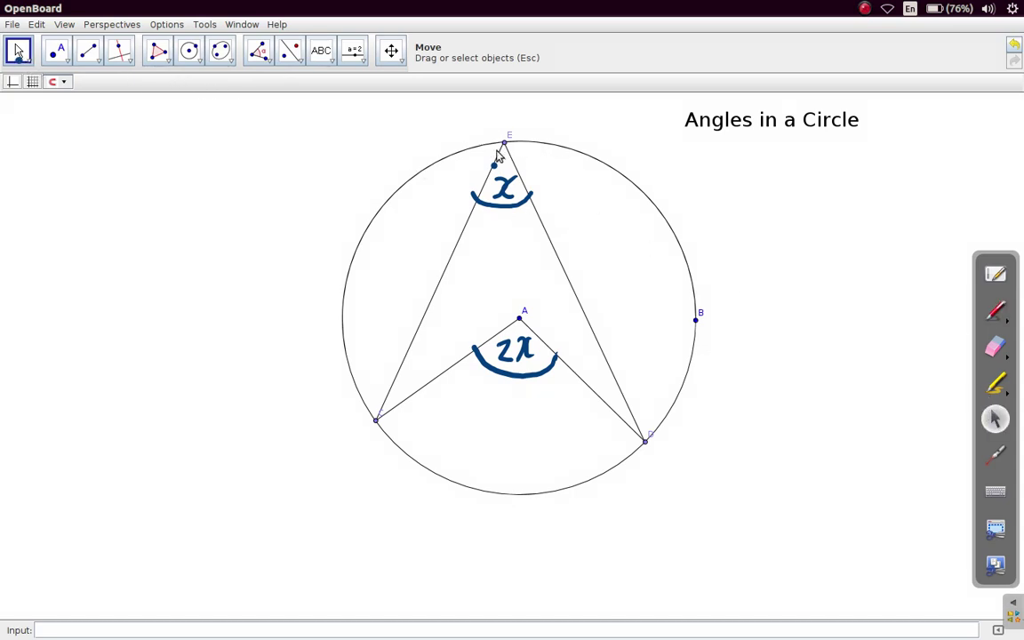
Step: Drag point E along the circle to the upper right, chords CE and DE following
{"action": "left_click", "coordinate": [489, 162]}
{"action": "left_click", "coordinate": [517, 144]}
{"action": "left_click_drag", "start_coordinate": [503, 148], "coordinate": [602, 188]}
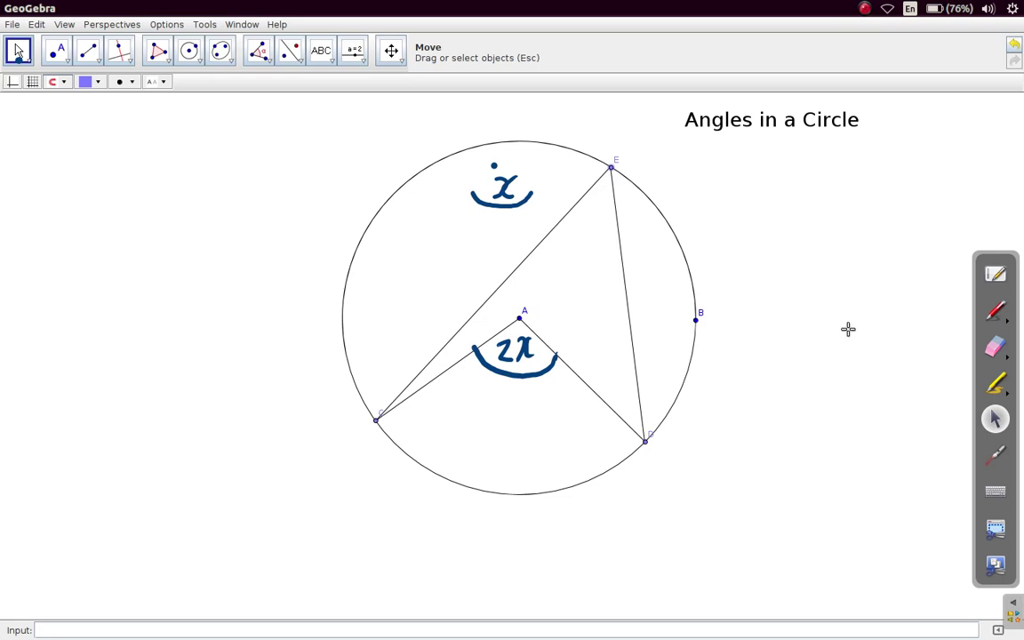
Step: Add an ink angle mark near E, then slide E along the circle toward B
{"action": "left_click", "coordinate": [989, 317]}
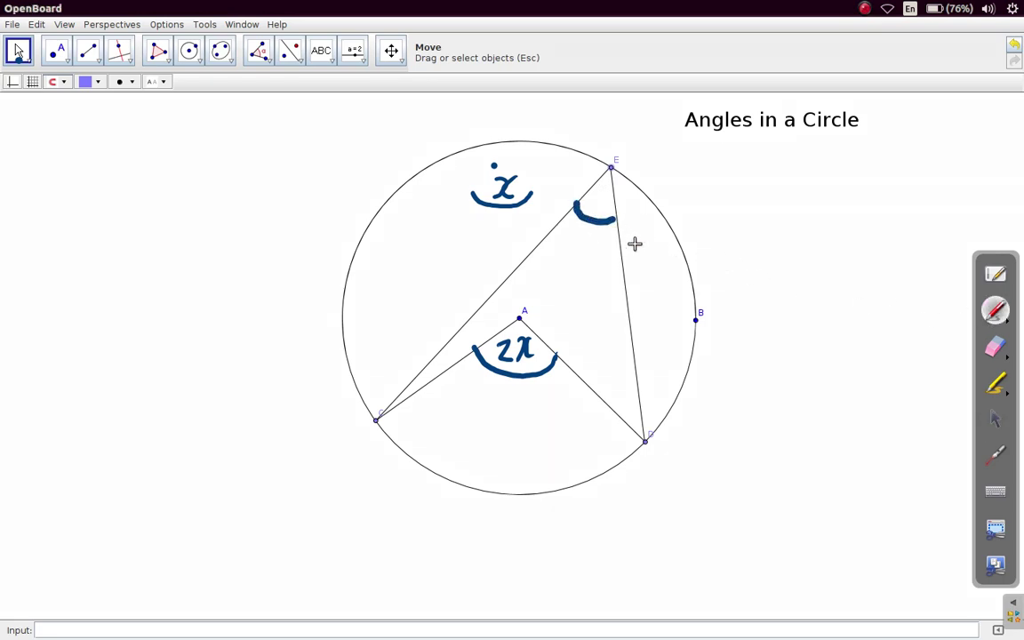
{"action": "left_click", "coordinate": [996, 418]}
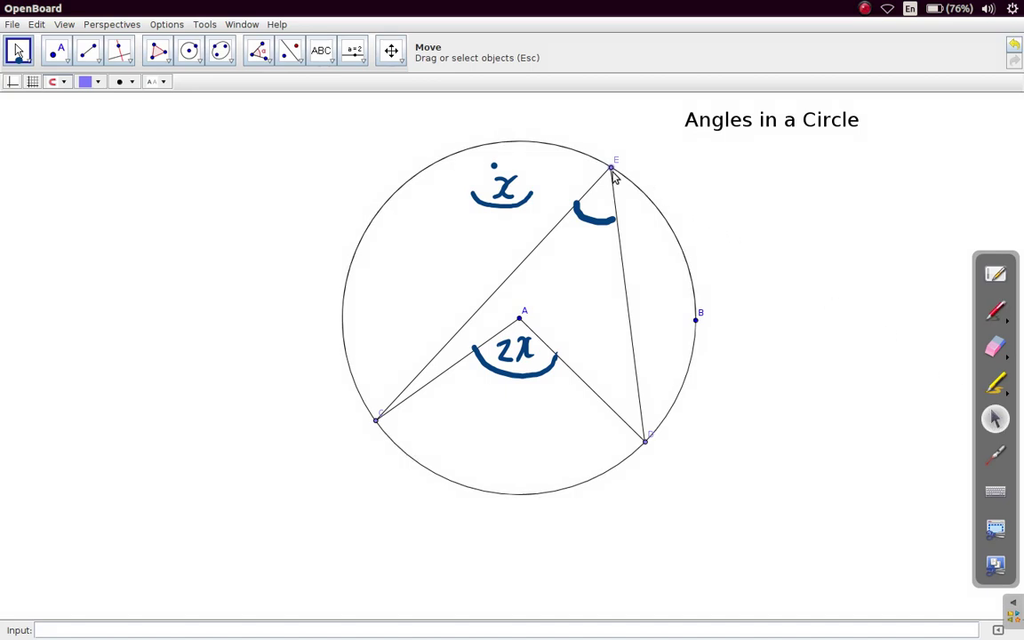
{"action": "left_click_drag", "start_coordinate": [611, 169], "coordinate": [699, 346]}
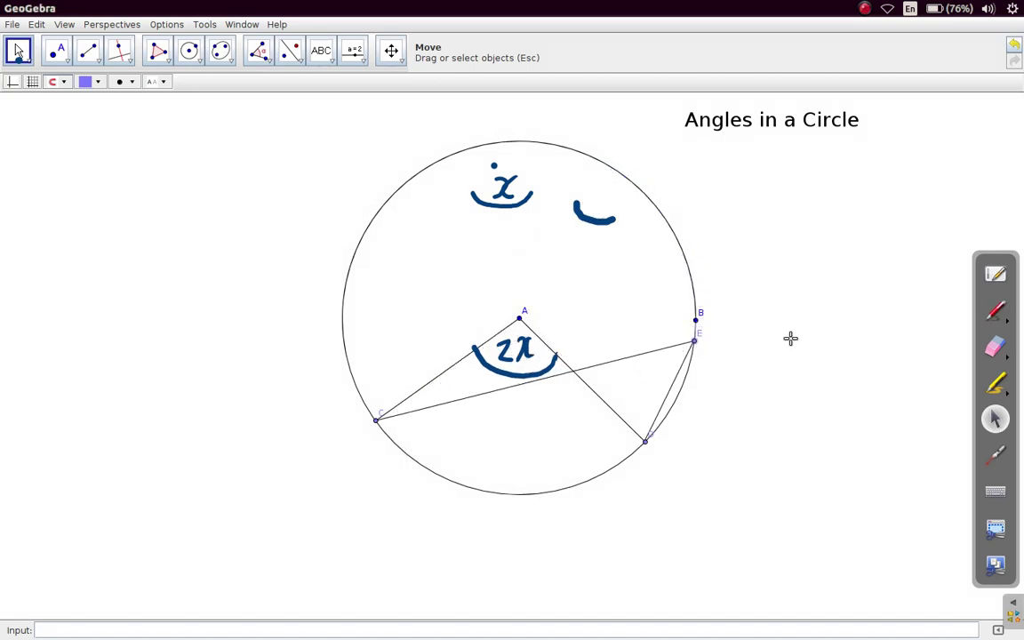
Step: Move point E round to the circle's upper-left
{"action": "left_click", "coordinate": [996, 310]}
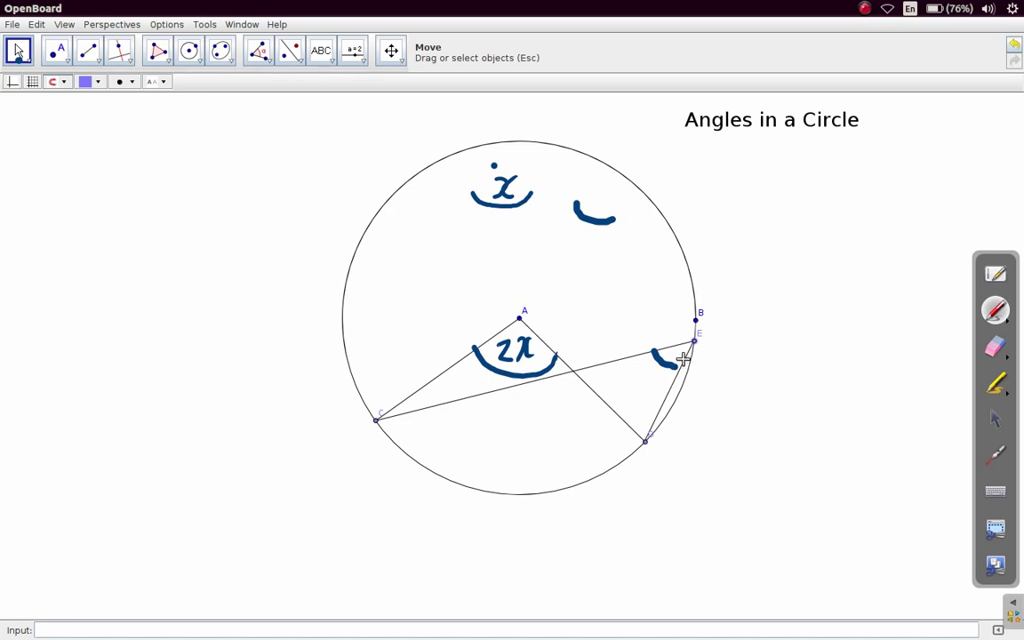
{"action": "left_click", "coordinate": [994, 420]}
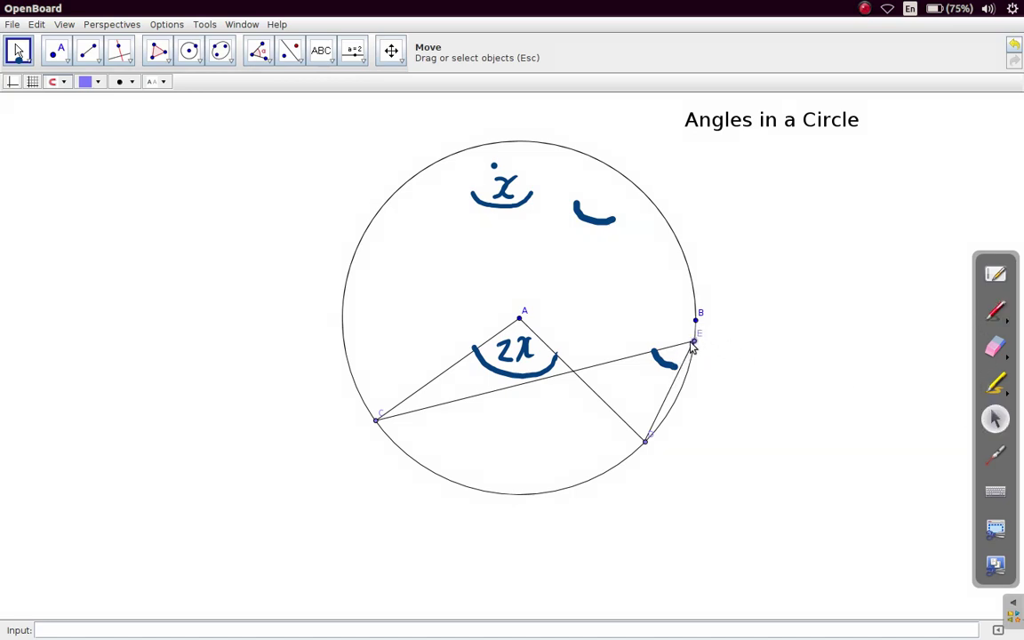
{"action": "left_click_drag", "start_coordinate": [693, 344], "coordinate": [406, 256]}
Step: Erase the stray ink marks around point E and the circle
{"action": "left_click", "coordinate": [998, 313]}
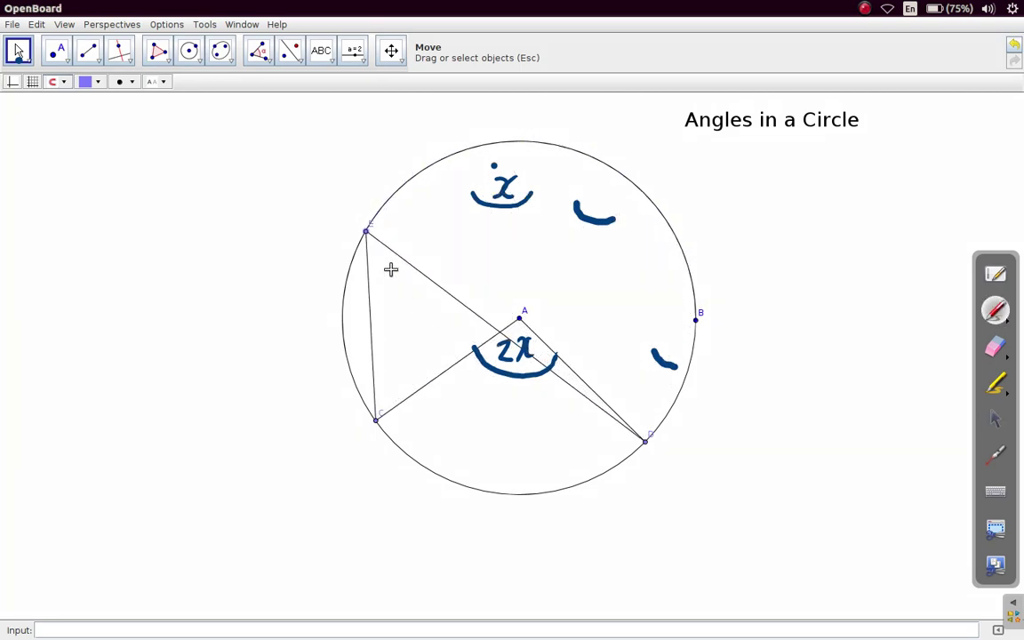
{"action": "left_click_drag", "start_coordinate": [393, 253], "coordinate": [377, 262]}
{"action": "left_click", "coordinate": [996, 347]}
{"action": "mouse_move", "coordinate": [713, 384]}
{"action": "left_mouse_down"}
{"action": "mouse_move", "coordinate": [686, 368]}
{"action": "mouse_move", "coordinate": [676, 317]}
{"action": "mouse_move", "coordinate": [623, 222]}
{"action": "mouse_move", "coordinate": [558, 193]}
{"action": "mouse_move", "coordinate": [493, 189]}
{"action": "mouse_move", "coordinate": [445, 204]}
{"action": "mouse_move", "coordinate": [385, 247]}
{"action": "left_mouse_up"}
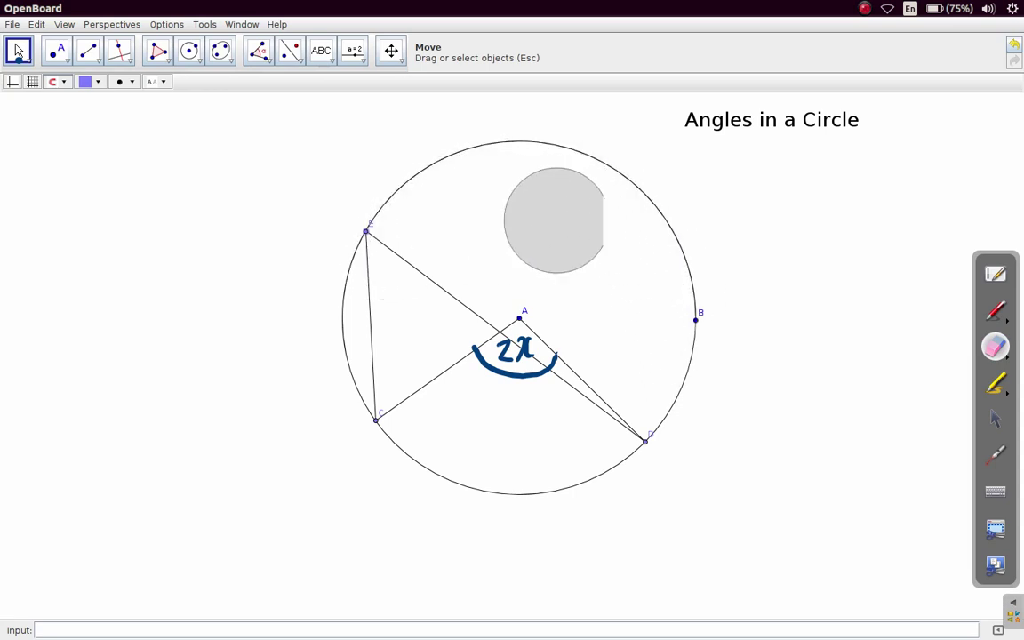
{"action": "left_click_drag", "start_coordinate": [718, 289], "coordinate": [749, 334]}
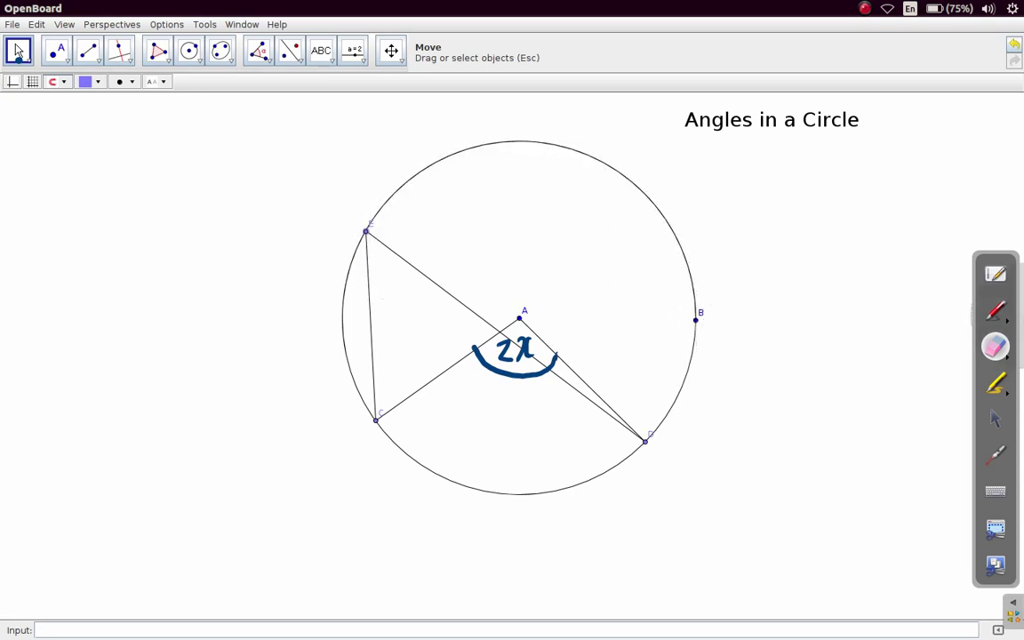
Step: Toggle the board view and back, then bring back the annotation palette
{"action": "left_click", "coordinate": [1000, 271]}
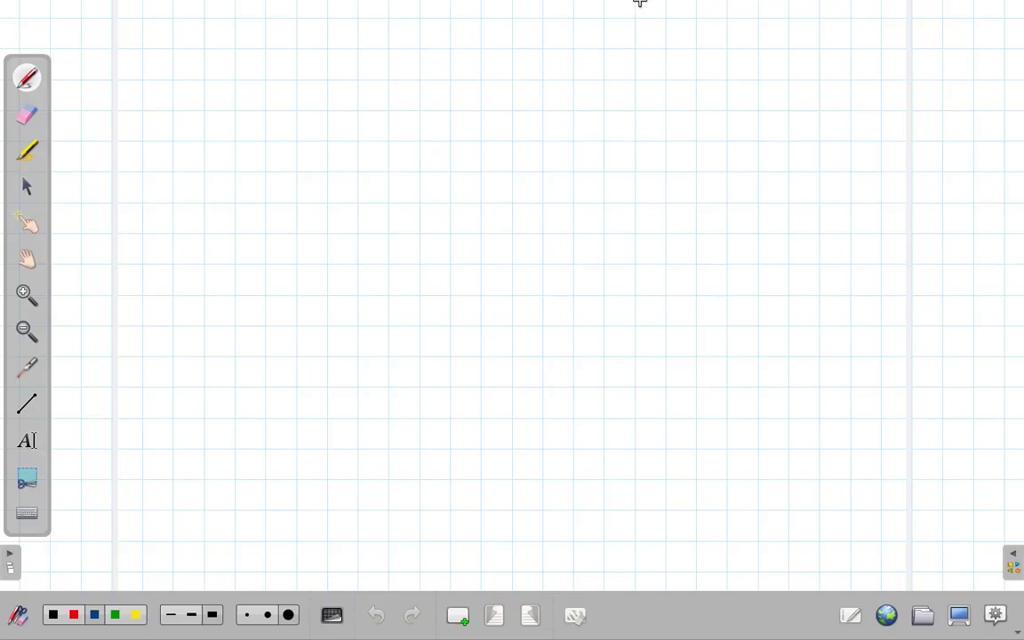
{"action": "left_click", "coordinate": [969, 616]}
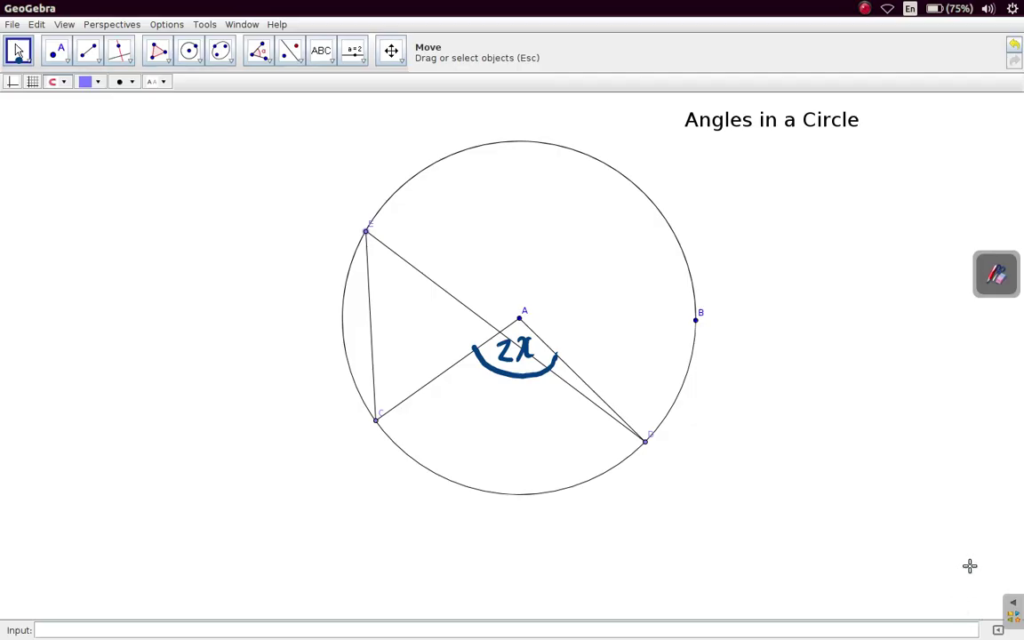
{"action": "left_click", "coordinate": [997, 276]}
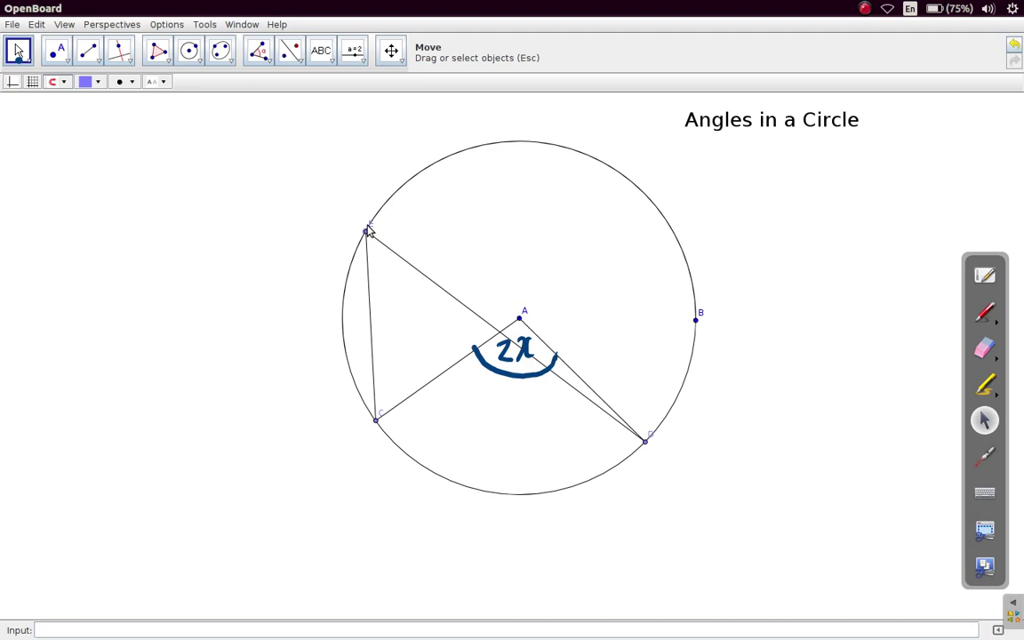
Step: Drag E to the top and C, D so CD is a diameter through A, then erase 2x
{"action": "left_click_drag", "start_coordinate": [365, 232], "coordinate": [532, 144]}
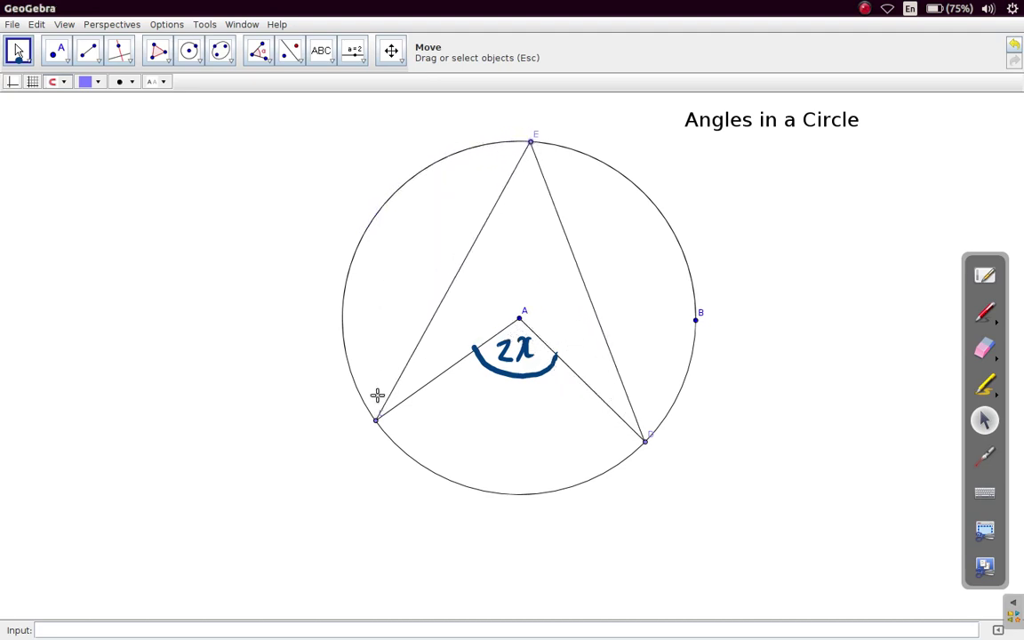
{"action": "left_click_drag", "start_coordinate": [375, 424], "coordinate": [332, 338]}
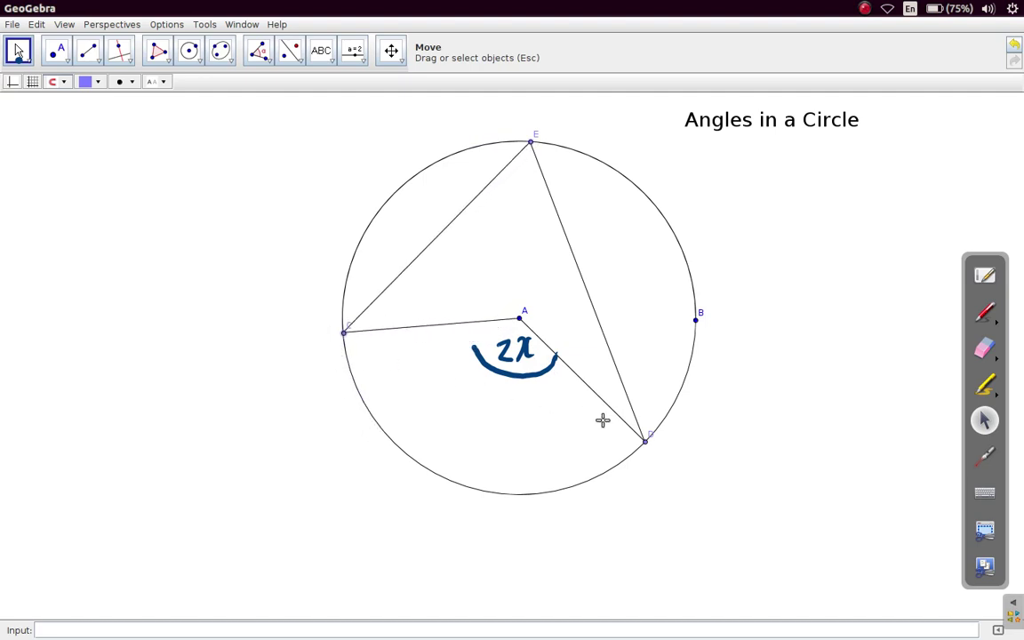
{"action": "left_click_drag", "start_coordinate": [647, 443], "coordinate": [694, 309]}
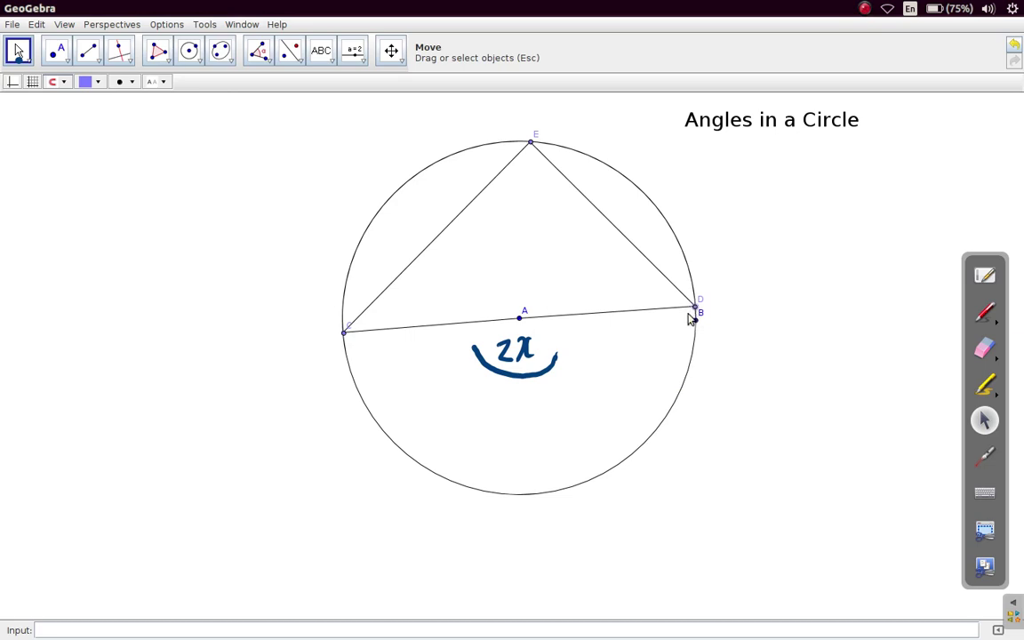
{"action": "left_click", "coordinate": [985, 348]}
{"action": "mouse_move", "coordinate": [721, 385]}
{"action": "left_mouse_down"}
{"action": "mouse_move", "coordinate": [545, 347]}
{"action": "mouse_move", "coordinate": [519, 355]}
{"action": "left_mouse_up"}
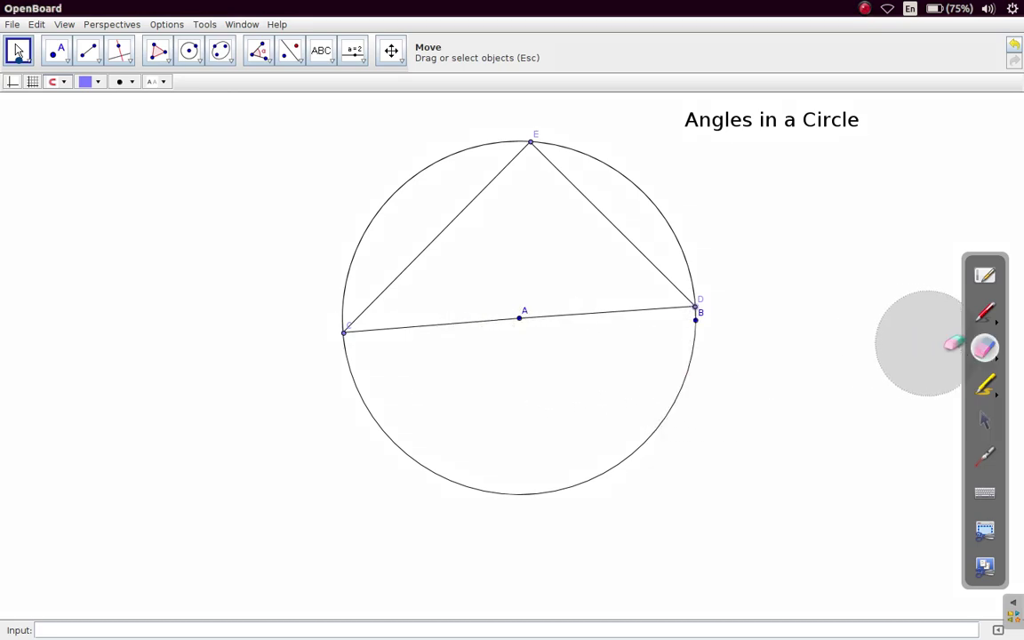
Step: Point out the diameter with the laser, then ink an arc over centre A
{"action": "left_click", "coordinate": [985, 456]}
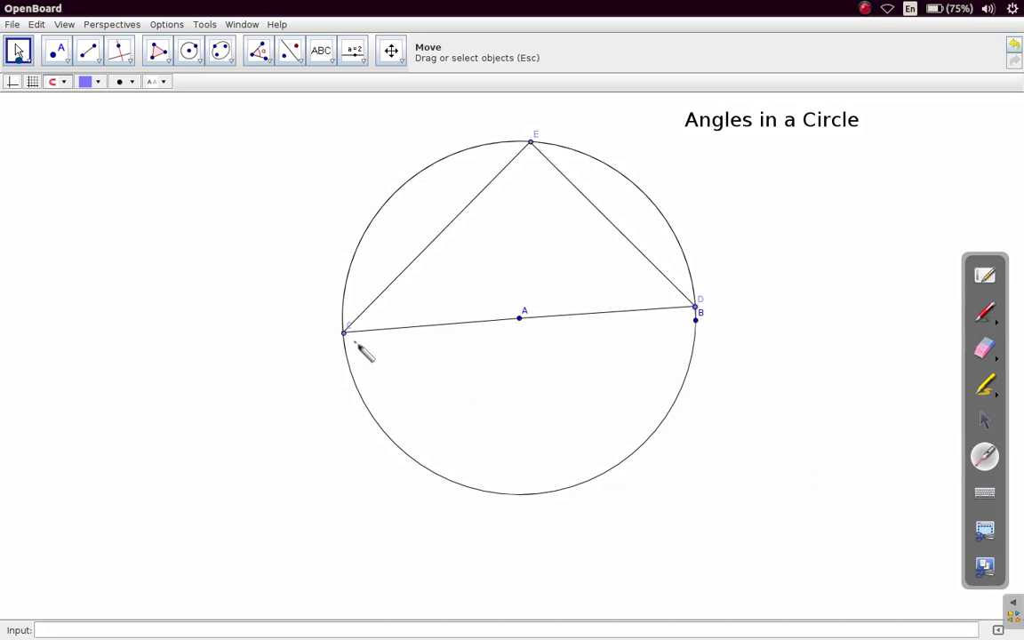
{"action": "left_click_drag", "start_coordinate": [322, 333], "coordinate": [382, 334]}
{"action": "left_click", "coordinate": [985, 312]}
{"action": "mouse_move", "coordinate": [486, 321]}
{"action": "left_mouse_down"}
{"action": "mouse_move", "coordinate": [485, 299]}
{"action": "mouse_move", "coordinate": [517, 288]}
{"action": "mouse_move", "coordinate": [557, 312]}
{"action": "left_mouse_up"}
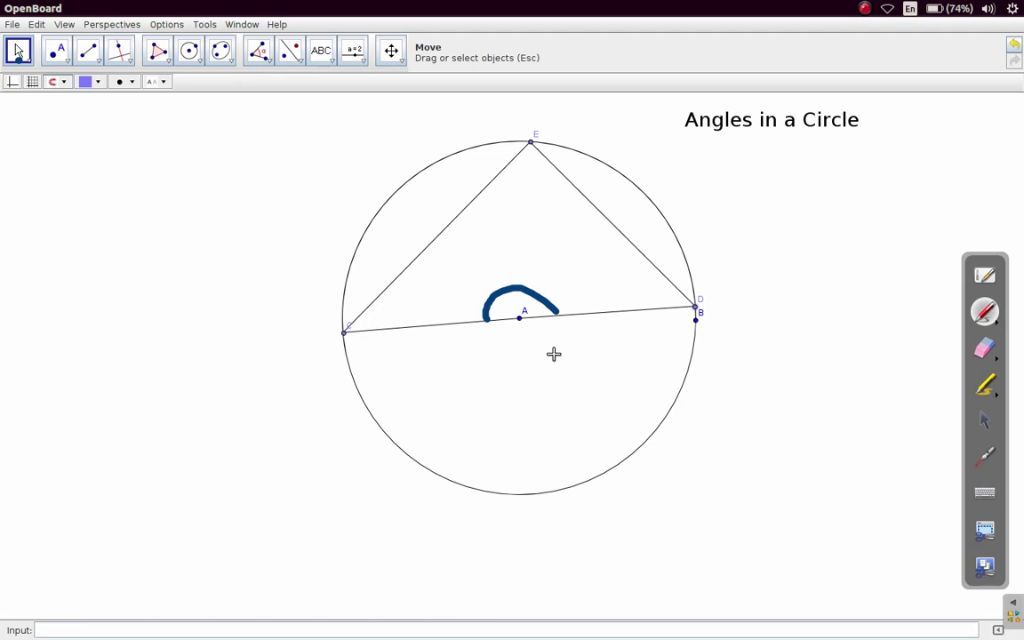
Step: Write 180 inside the arc at A and 90 at the angle at E
{"action": "mouse_move", "coordinate": [504, 299]}
{"action": "left_mouse_down"}
{"action": "mouse_move", "coordinate": [503, 320]}
{"action": "mouse_move", "coordinate": [523, 318]}
{"action": "left_mouse_up"}
{"action": "left_click_drag", "start_coordinate": [546, 299], "coordinate": [537, 302]}
{"action": "left_click", "coordinate": [521, 165]}
{"action": "left_click_drag", "start_coordinate": [534, 162], "coordinate": [532, 166]}
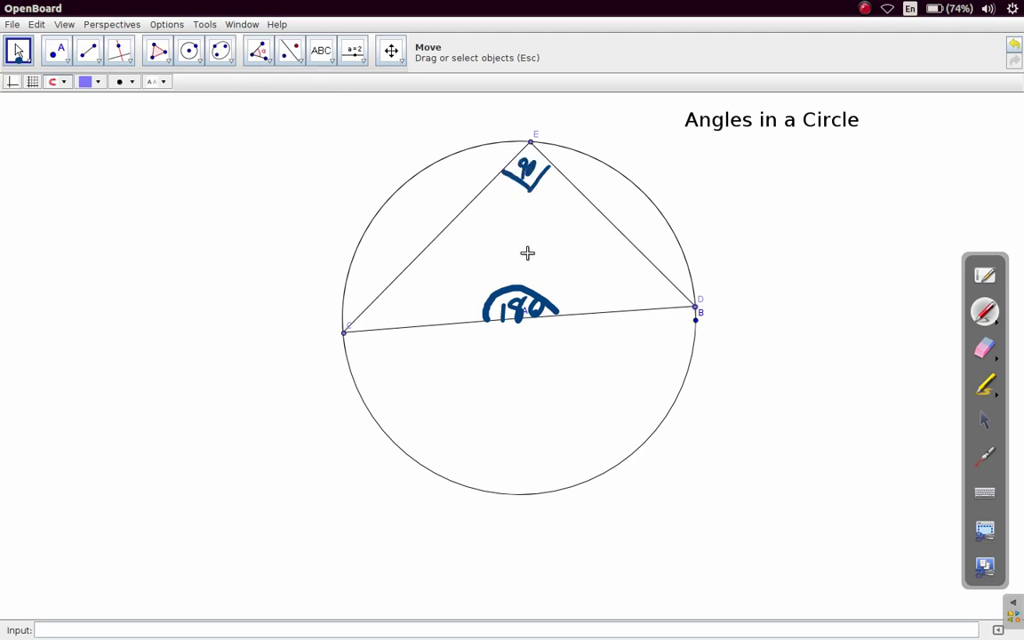